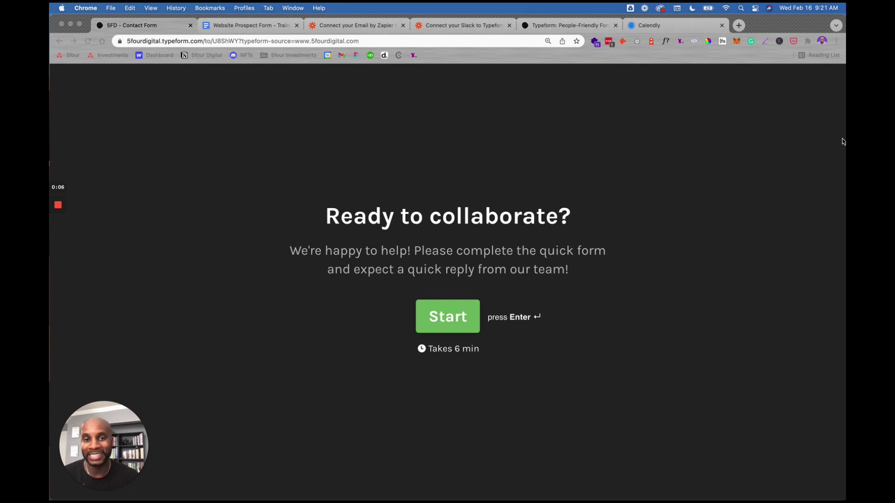
Scroll down through the typeform.com homepage's feature sections and back toward the top
{"action": "left_click", "coordinate": [570, 25]}
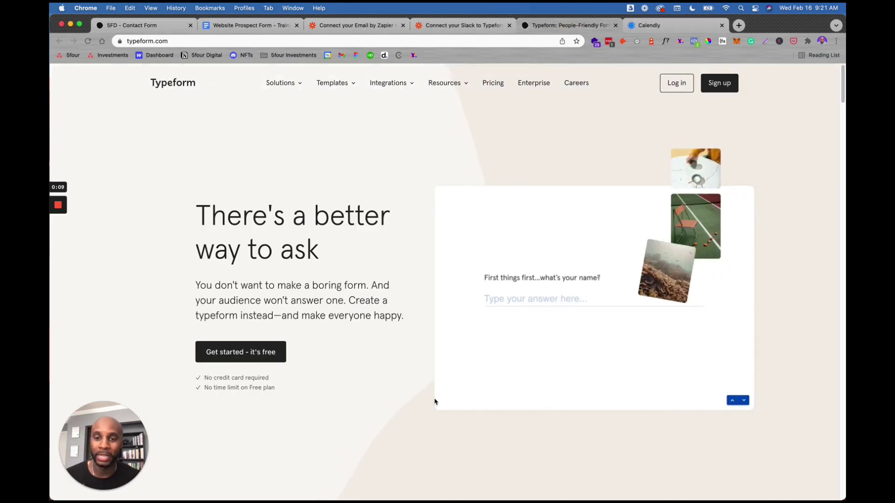
{"action": "scroll", "coordinate": [427, 400], "scroll_direction": "down", "scroll_amount": 5}
{"action": "scroll", "coordinate": [434, 400], "scroll_direction": "down", "scroll_amount": 8}
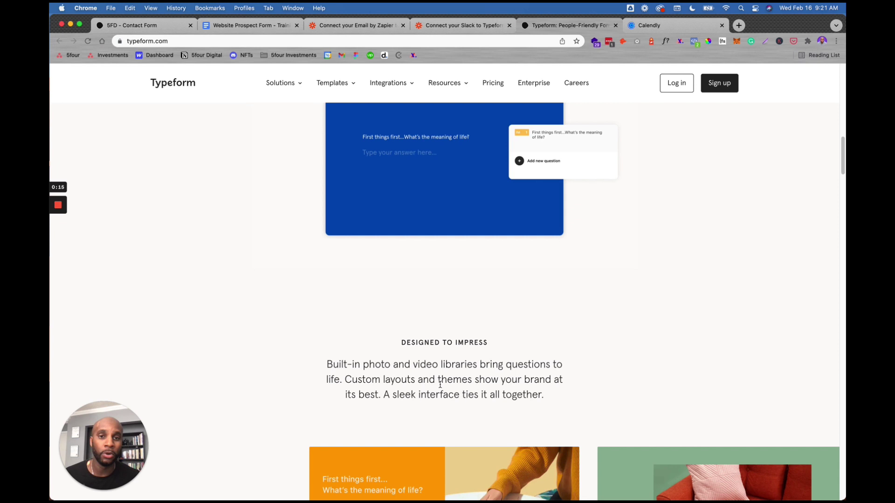
{"action": "scroll", "coordinate": [439, 387], "scroll_direction": "down", "scroll_amount": 10}
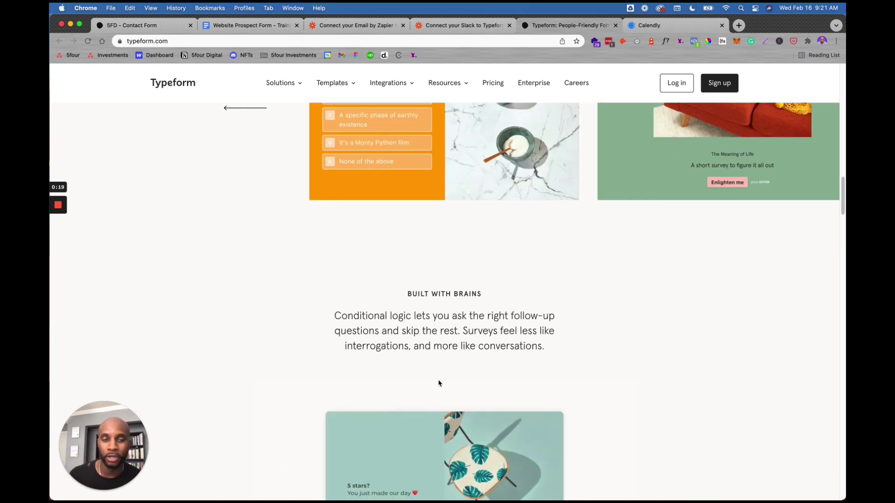
{"action": "scroll", "coordinate": [438, 384], "scroll_direction": "down", "scroll_amount": 1}
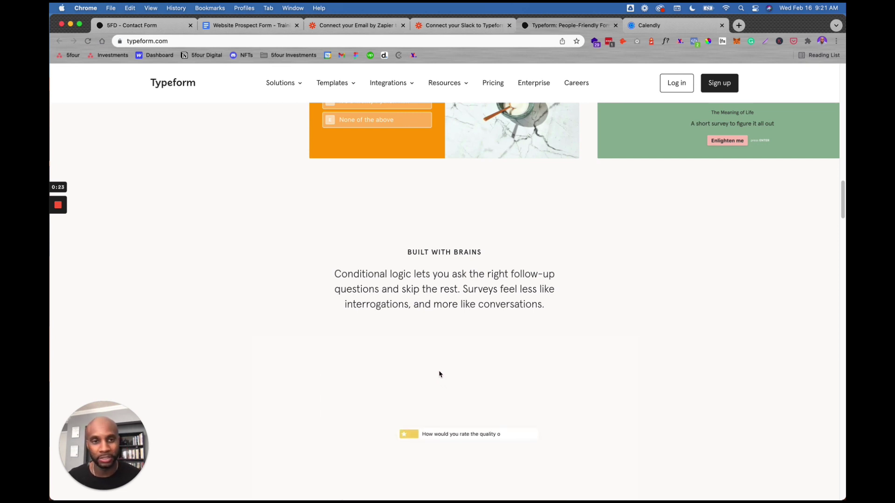
{"action": "scroll", "coordinate": [473, 401], "scroll_direction": "down", "scroll_amount": 6}
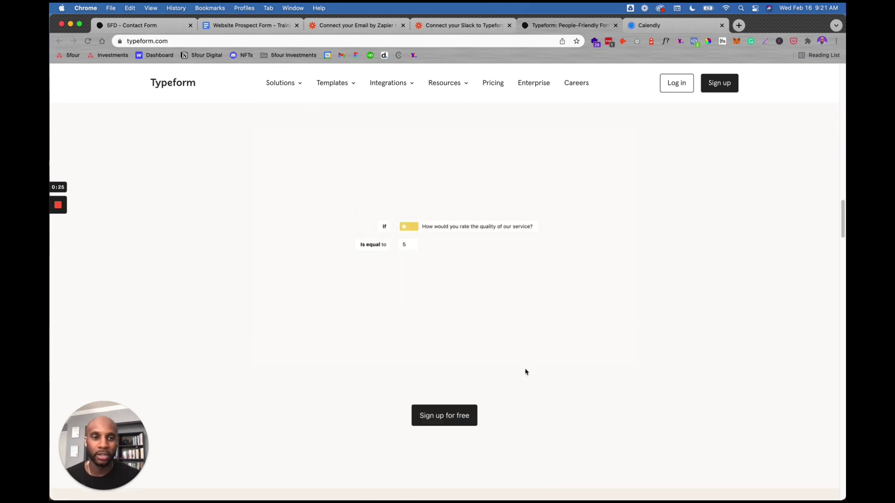
{"action": "scroll", "coordinate": [497, 453], "scroll_direction": "up", "scroll_amount": 12}
{"action": "scroll", "coordinate": [522, 447], "scroll_direction": "up", "scroll_amount": 15}
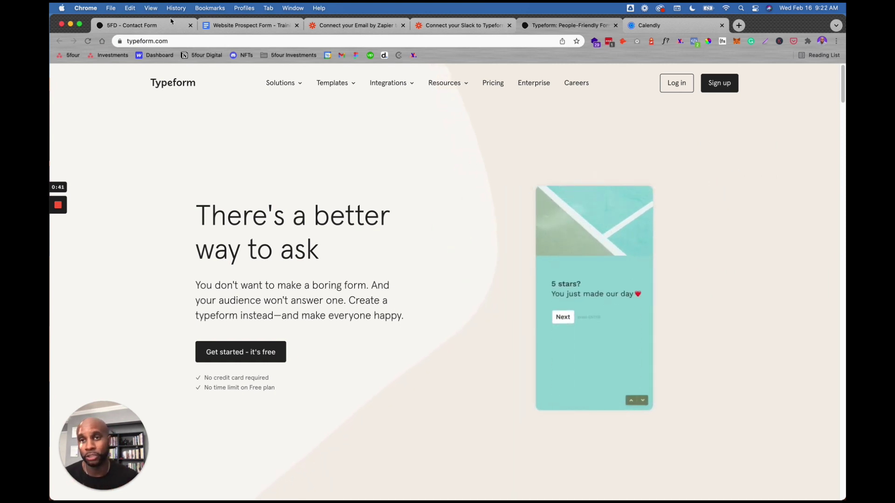
{"action": "left_click", "coordinate": [131, 27]}
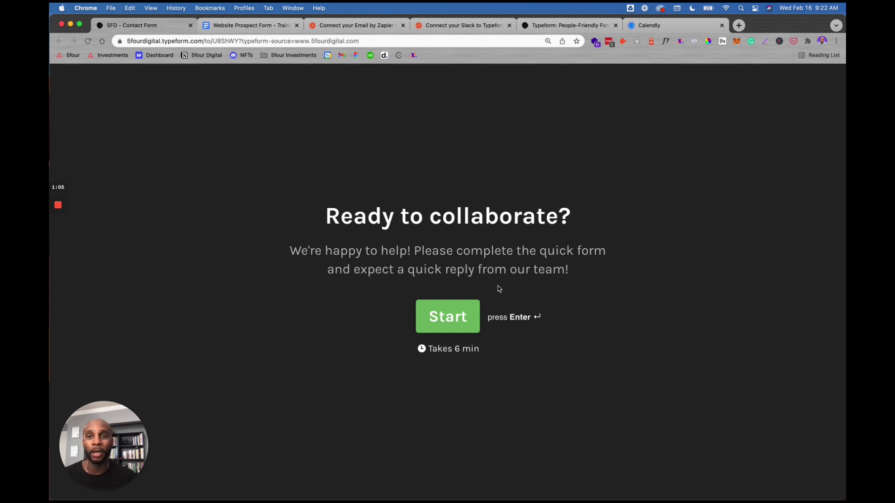
{"action": "left_click", "coordinate": [247, 25]}
{"action": "scroll", "coordinate": [491, 252], "scroll_direction": "down", "scroll_amount": 15}
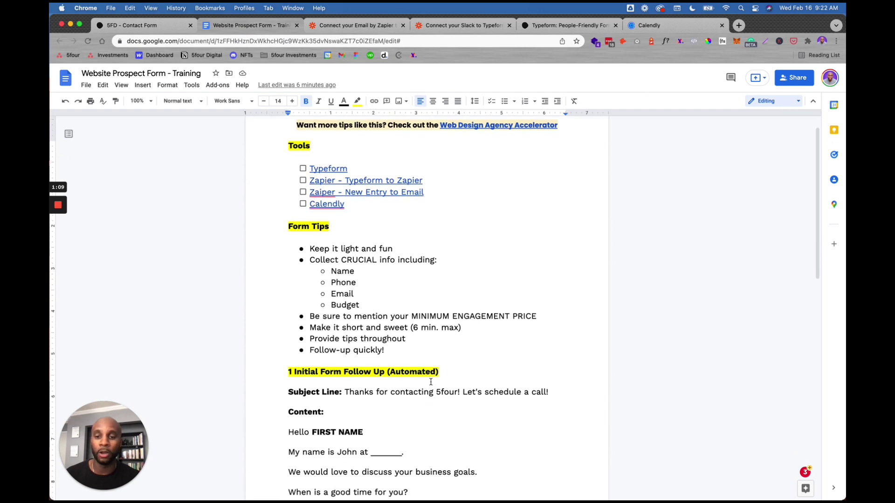
{"action": "scroll", "coordinate": [408, 429], "scroll_direction": "up", "scroll_amount": 15}
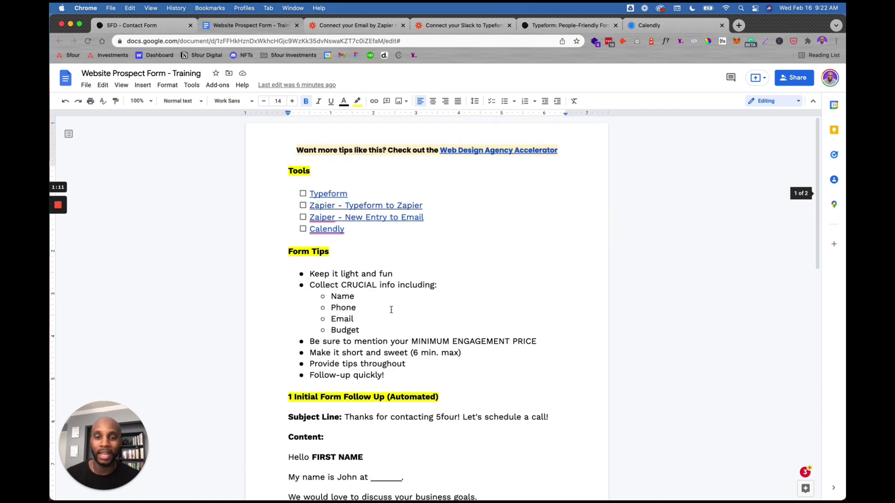
{"action": "left_click", "coordinate": [133, 28]}
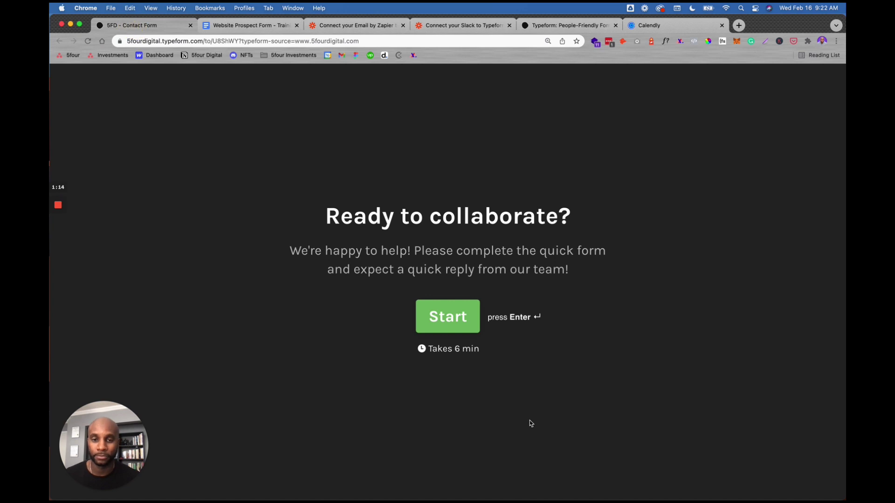
Start the contact form and submit the respondent's full name
{"action": "left_click", "coordinate": [457, 315]}
{"action": "type", "text": "j"}
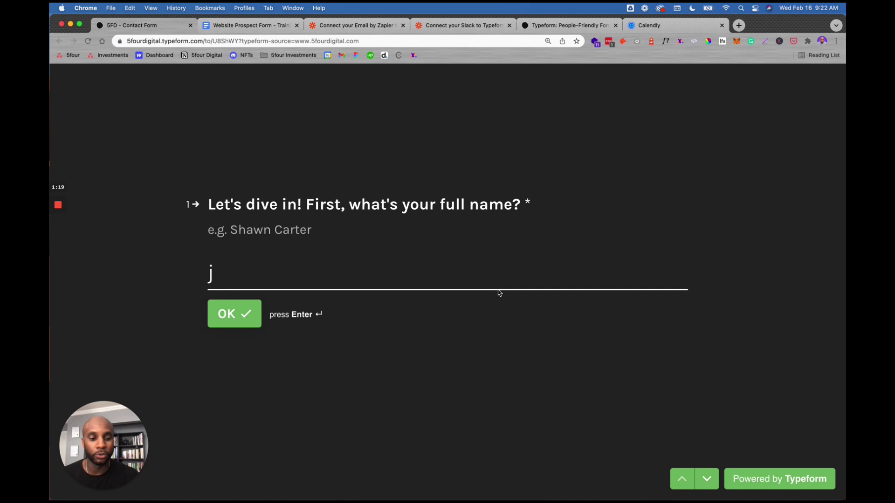
{"action": "key", "text": "BackSpace"}
{"action": "type", "text": "John"}
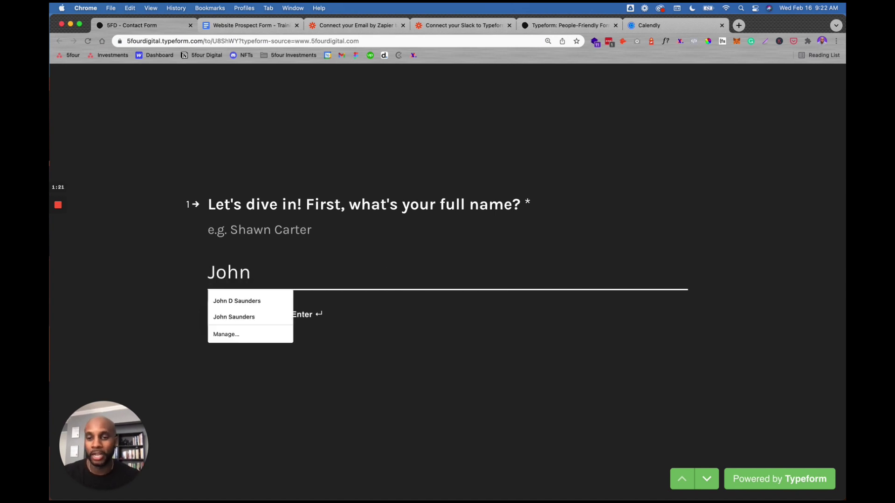
{"action": "left_click", "coordinate": [340, 278]}
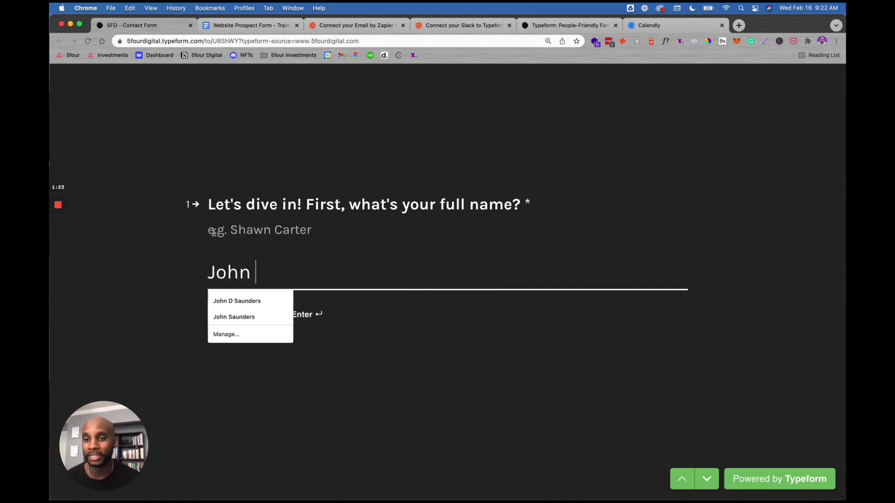
{"action": "left_click_drag", "start_coordinate": [210, 232], "coordinate": [310, 235]}
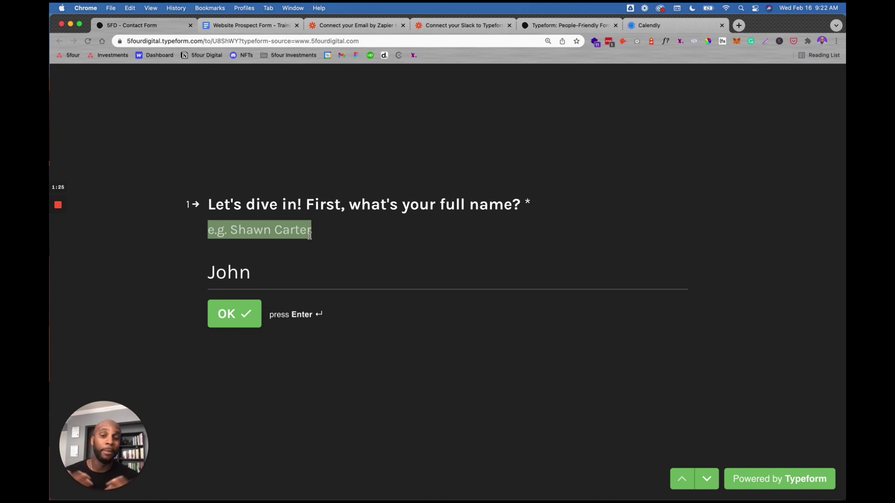
{"action": "left_click", "coordinate": [237, 320]}
Answer 'ABC Co.' as the company, confirm the email, and submit a phone number
{"action": "type", "text": "t"}
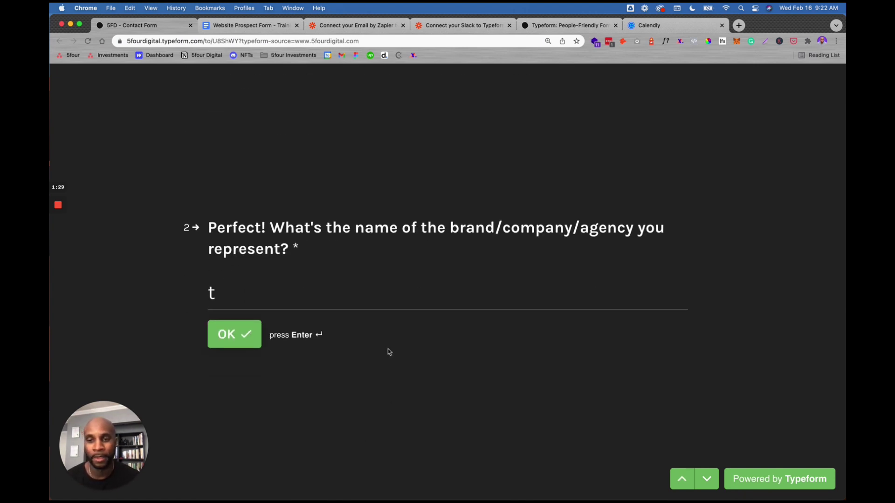
{"action": "key", "text": "BackSpace"}
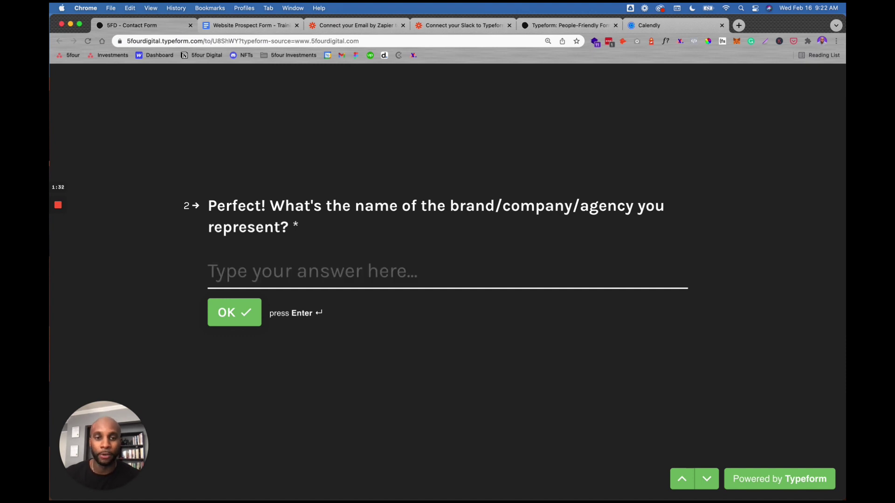
{"action": "type", "text": "ABC Co."}
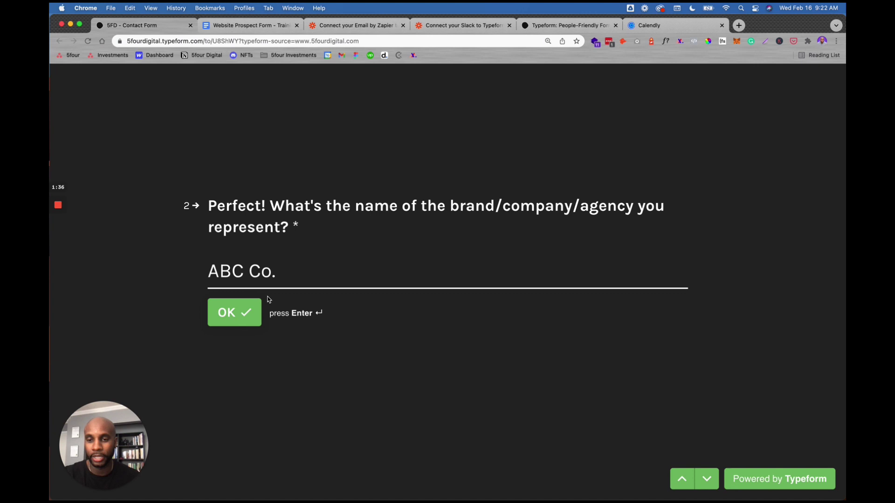
{"action": "left_click", "coordinate": [240, 310]}
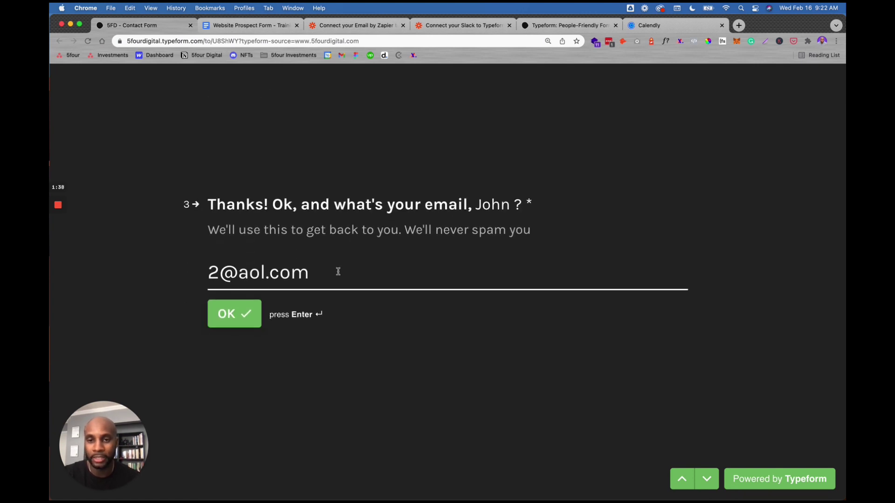
{"action": "left_click", "coordinate": [224, 322]}
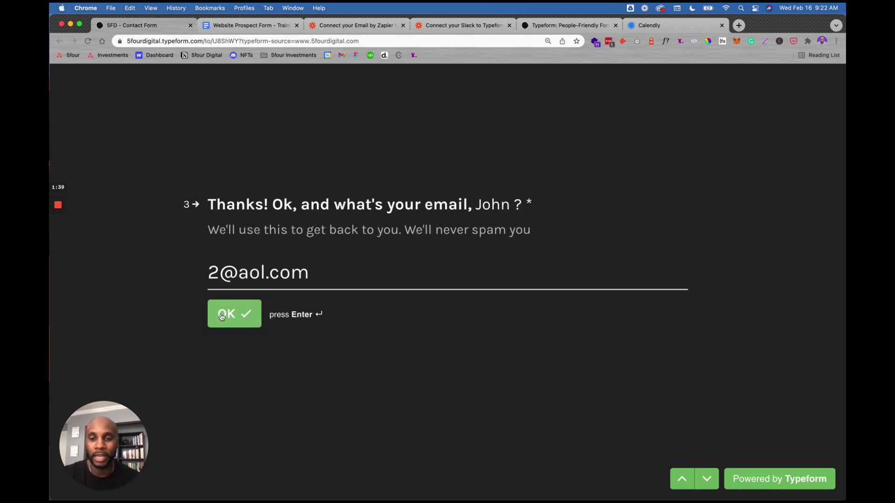
{"action": "left_click_drag", "start_coordinate": [289, 261], "coordinate": [148, 254]}
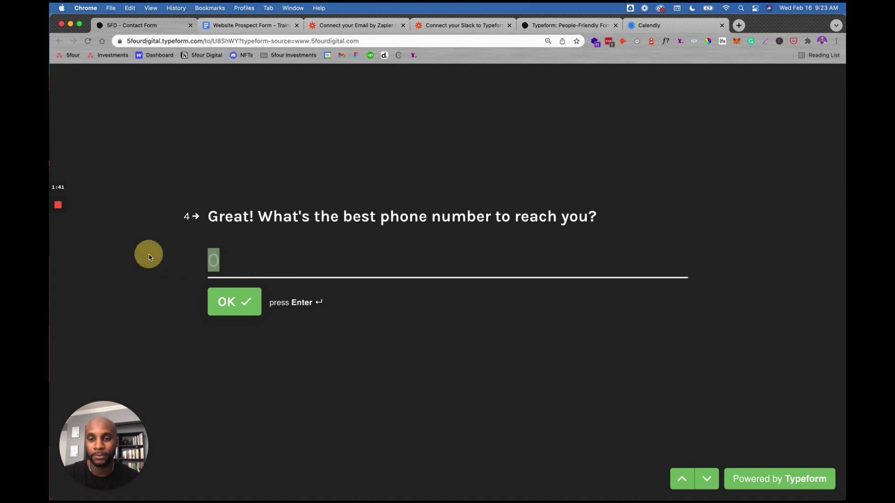
{"action": "type", "text": "999"}
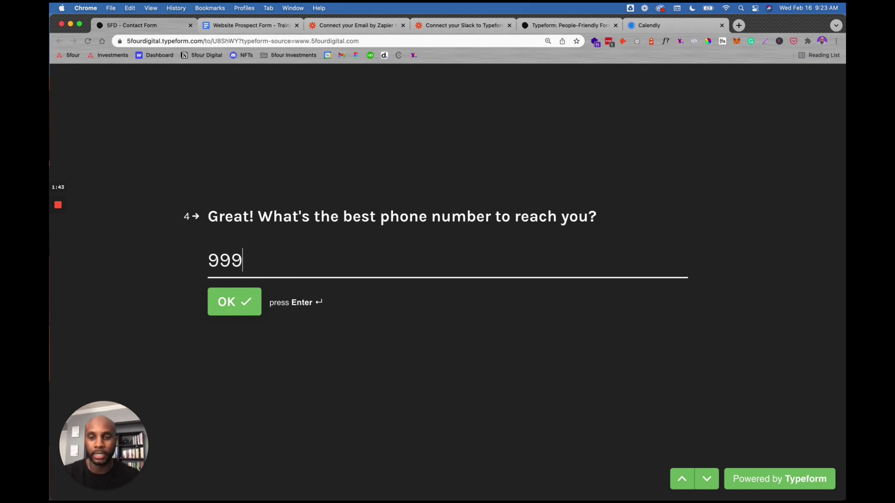
{"action": "type", "text": "9999999"}
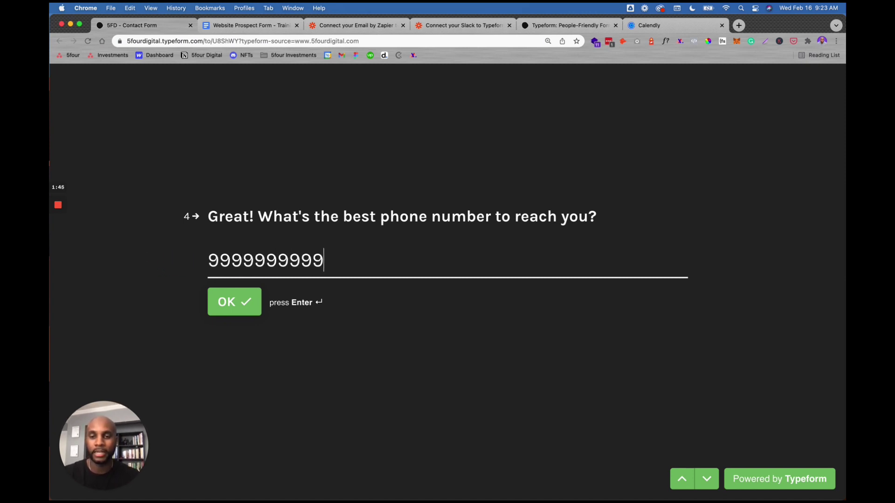
{"action": "left_click", "coordinate": [239, 308]}
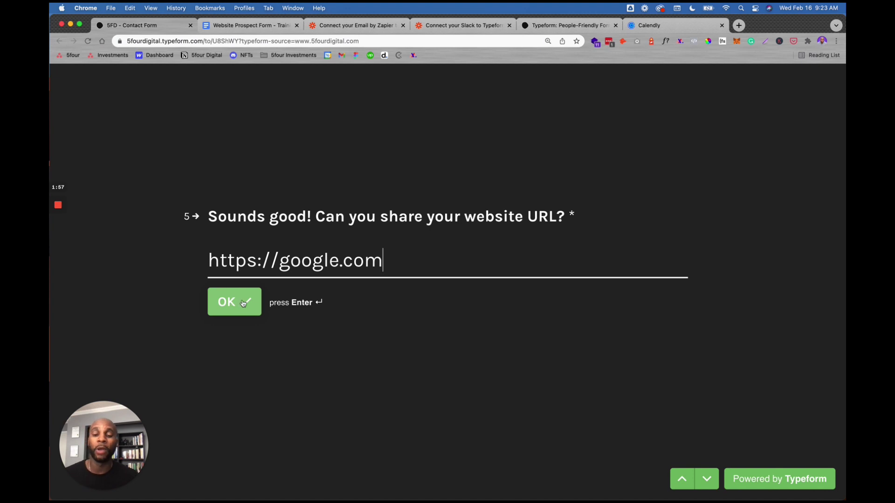
{"action": "left_click", "coordinate": [248, 306]}
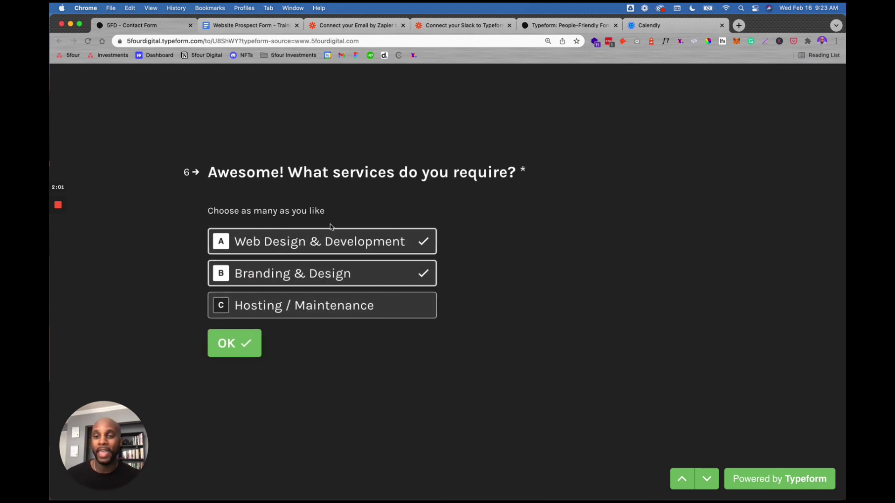
{"action": "left_click", "coordinate": [384, 241]}
{"action": "left_click", "coordinate": [385, 274]}
{"action": "left_click", "coordinate": [337, 306]}
{"action": "left_click", "coordinate": [339, 277]}
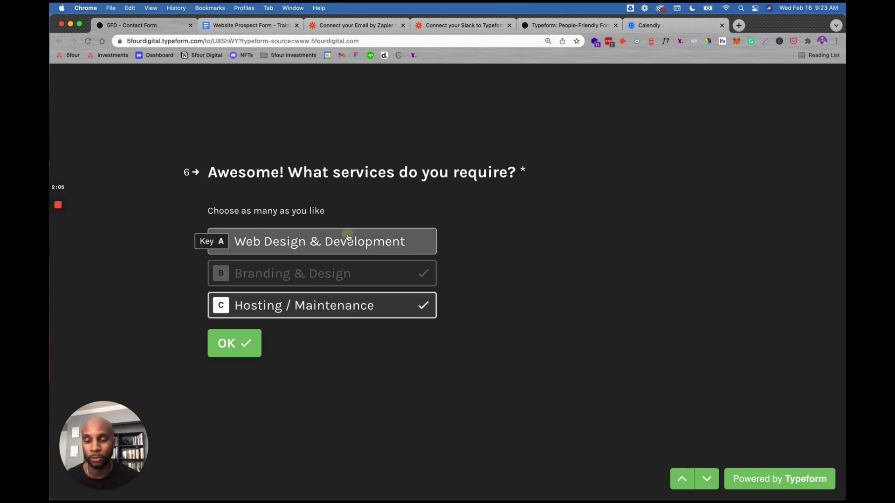
{"action": "left_click", "coordinate": [344, 241]}
{"action": "left_click", "coordinate": [340, 276]}
{"action": "left_click", "coordinate": [336, 305]}
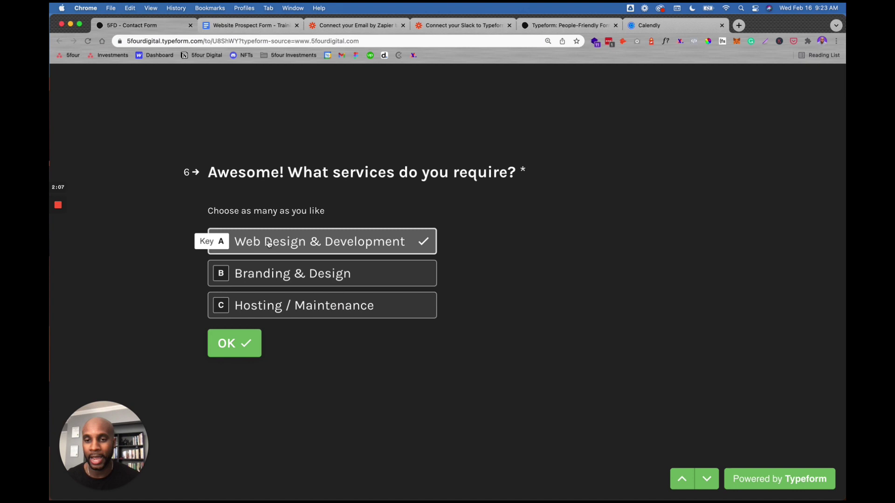
{"action": "left_click", "coordinate": [219, 344]}
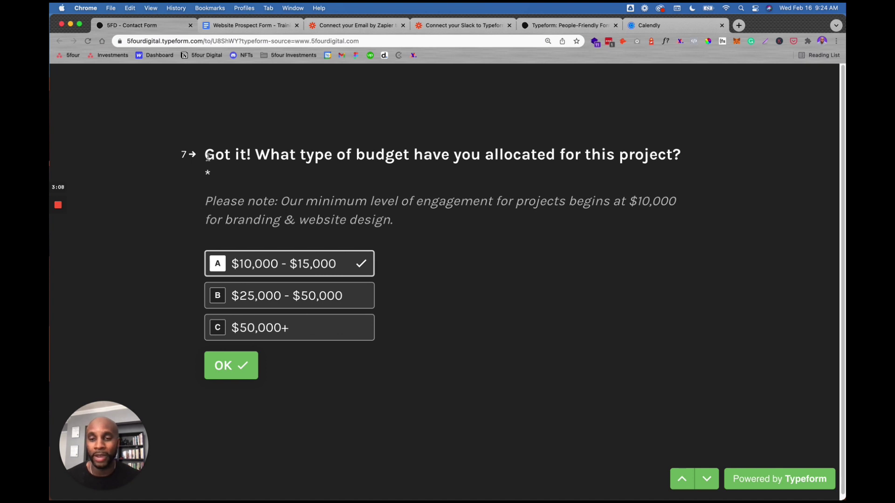
Highlight the budget question and its minimum engagement note, then submit $10,000 - $15,000
{"action": "left_click_drag", "start_coordinate": [208, 157], "coordinate": [679, 154]}
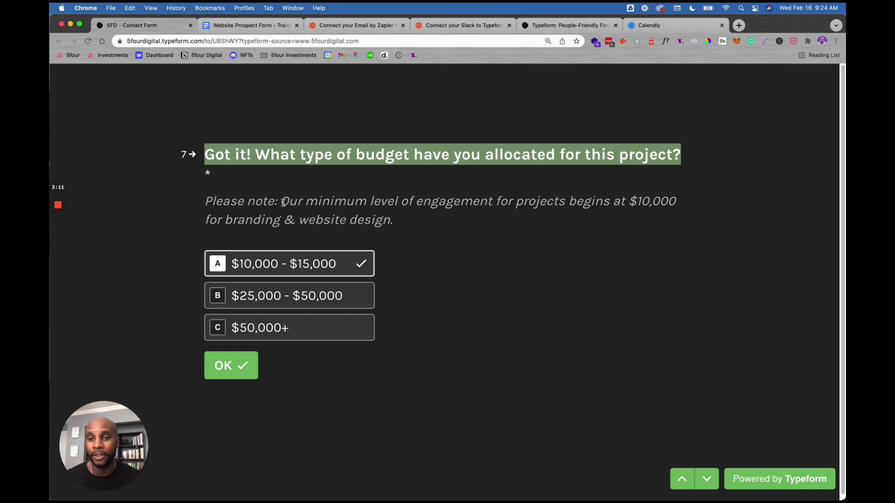
{"action": "left_click_drag", "start_coordinate": [282, 202], "coordinate": [423, 224]}
{"action": "left_click", "coordinate": [426, 229]}
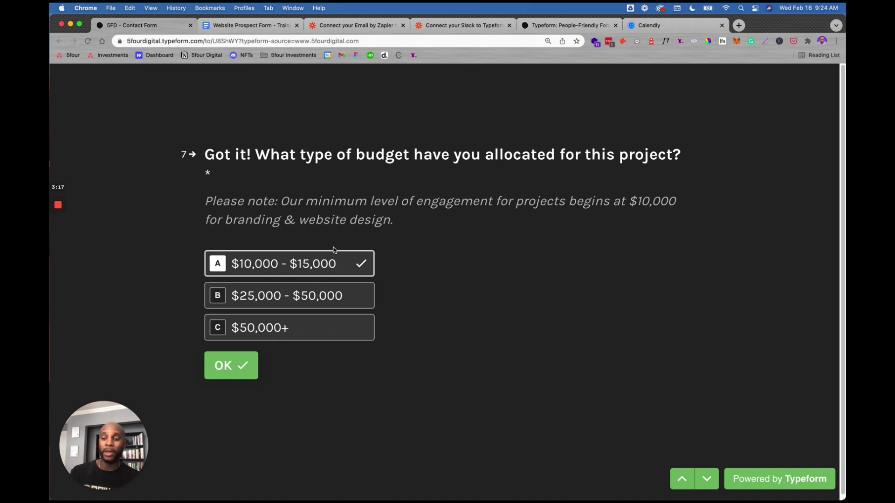
{"action": "left_click", "coordinate": [241, 364]}
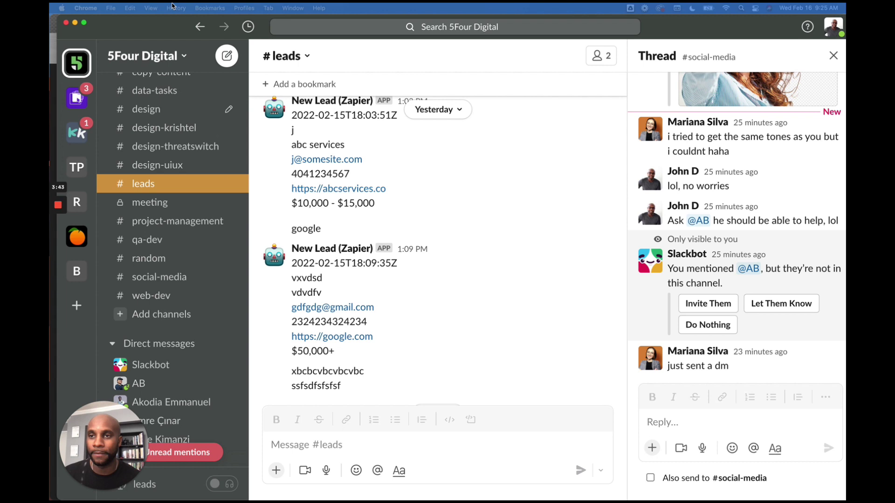
Close the #leads thread panel, review the Zapier New Lead posts, and quit Slack
{"action": "left_click", "coordinate": [827, 55]}
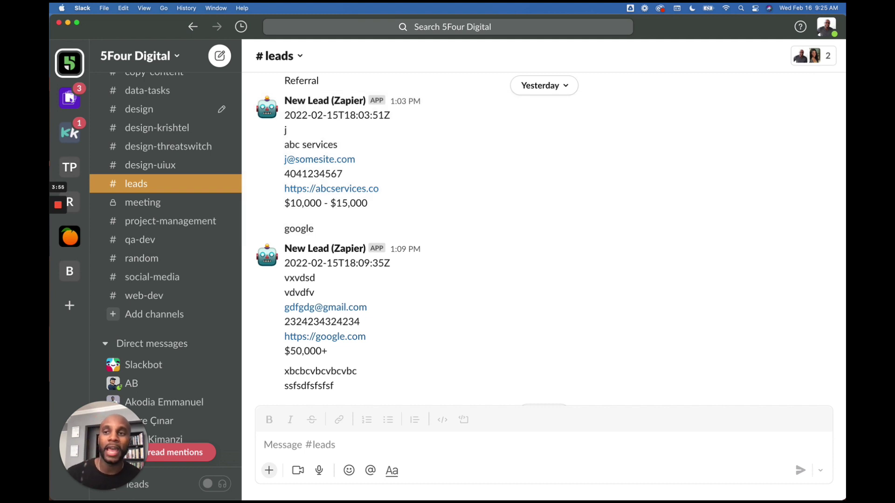
{"action": "left_click", "coordinate": [58, 23]}
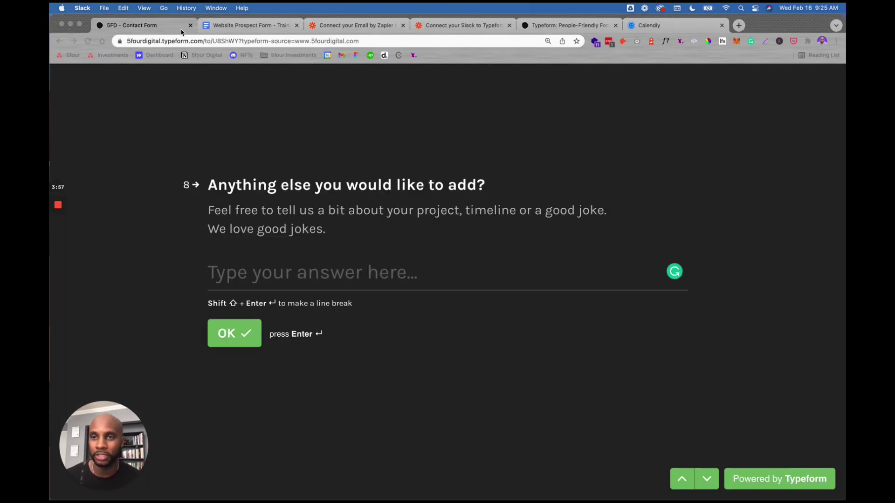
Show the Email by Zapier + Typeform page pairing New Entry with Send Outbound Email
{"action": "left_click", "coordinate": [360, 28]}
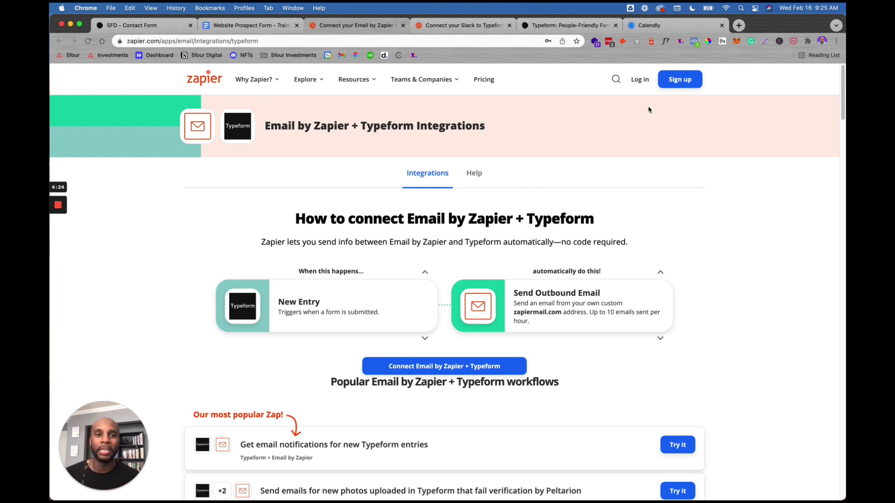
Highlight the follow-up email's subject line, 'Hello FIRST NAME' greeting and CALENDLY LINK placeholder
{"action": "left_click", "coordinate": [280, 26]}
{"action": "scroll", "coordinate": [471, 376], "scroll_direction": "down", "scroll_amount": 5}
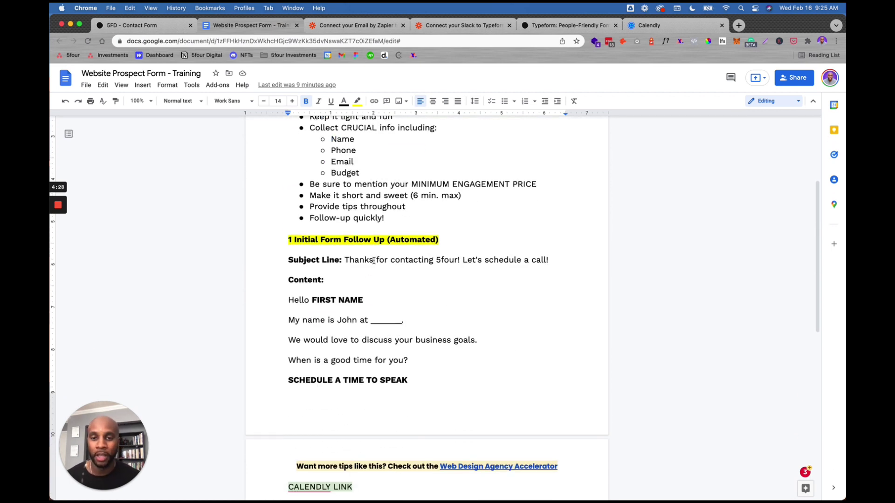
{"action": "left_click_drag", "start_coordinate": [351, 262], "coordinate": [557, 263]}
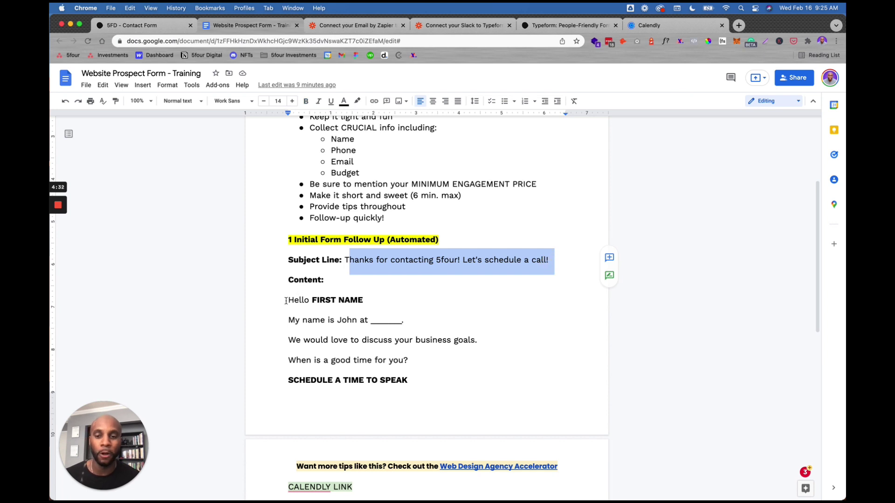
{"action": "left_click_drag", "start_coordinate": [286, 301], "coordinate": [372, 301]}
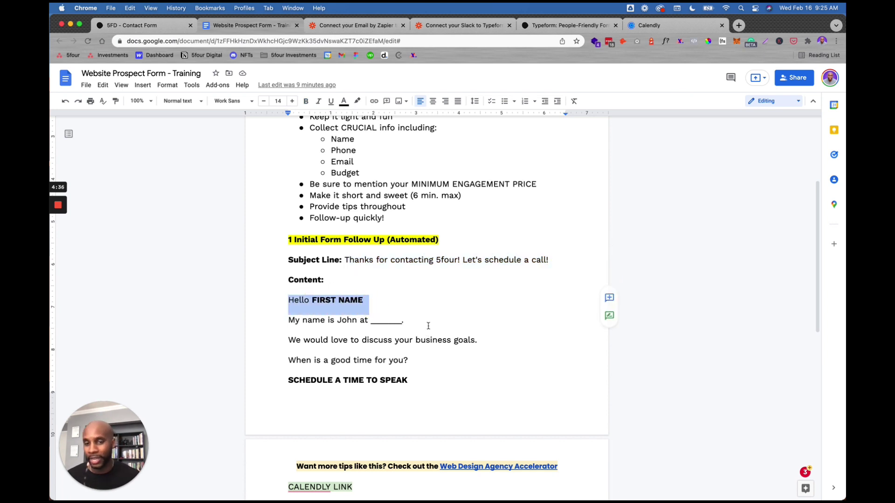
{"action": "scroll", "coordinate": [393, 345], "scroll_direction": "down", "scroll_amount": 1}
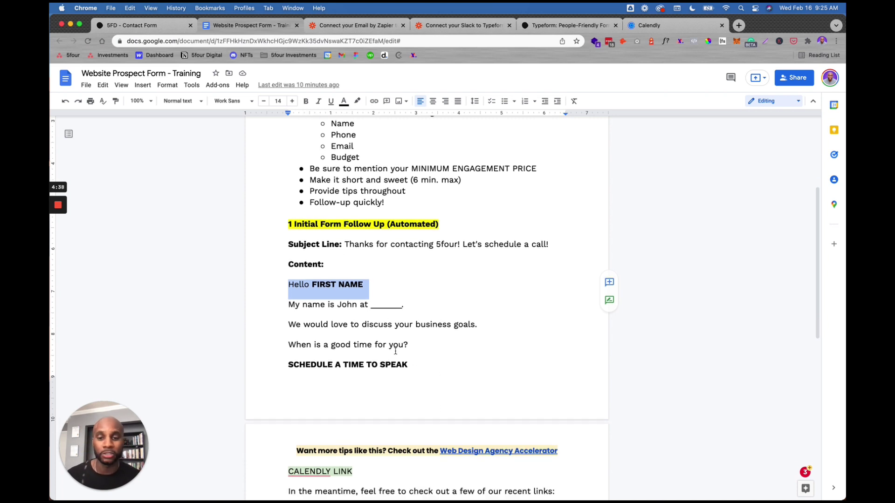
{"action": "scroll", "coordinate": [395, 339], "scroll_direction": "down", "scroll_amount": 5}
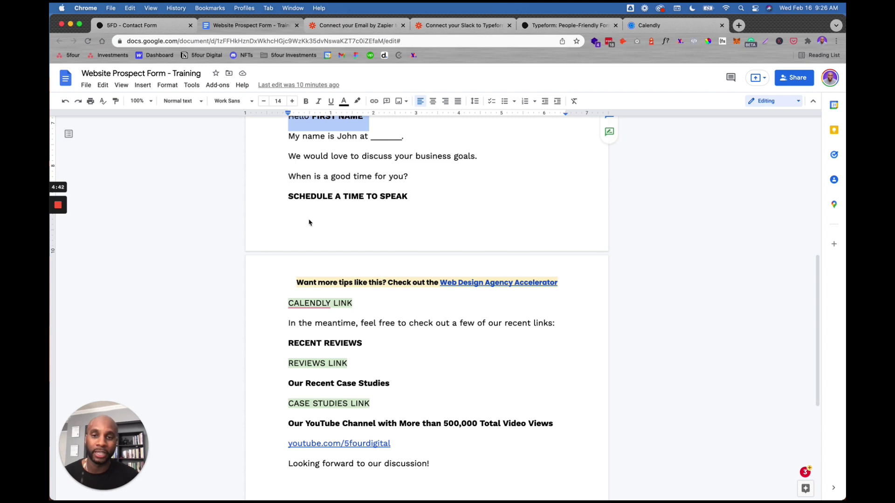
{"action": "scroll", "coordinate": [294, 254], "scroll_direction": "up", "scroll_amount": 1}
{"action": "left_click_drag", "start_coordinate": [353, 320], "coordinate": [286, 319]}
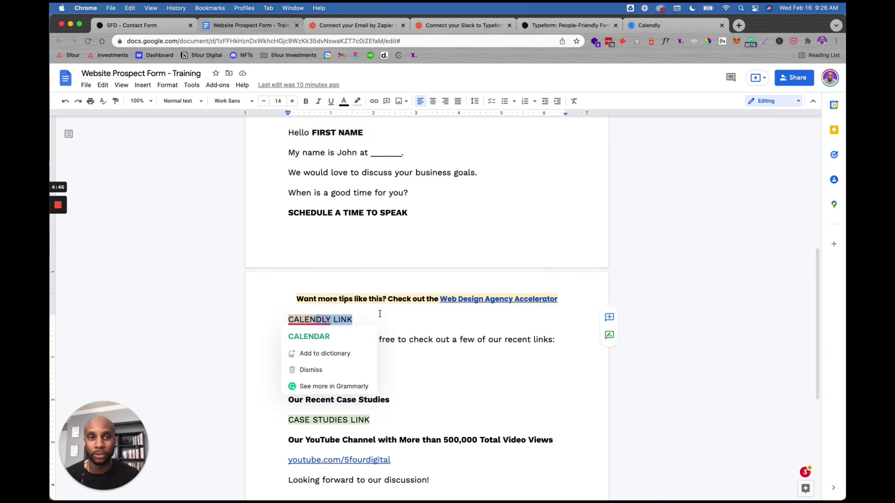
{"action": "left_click", "coordinate": [648, 25]}
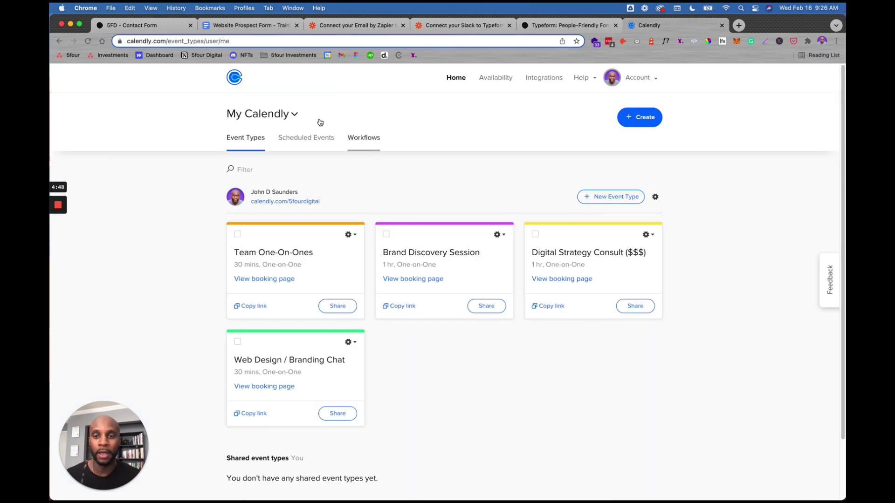
{"action": "left_click_drag", "start_coordinate": [171, 41], "coordinate": [406, 125]}
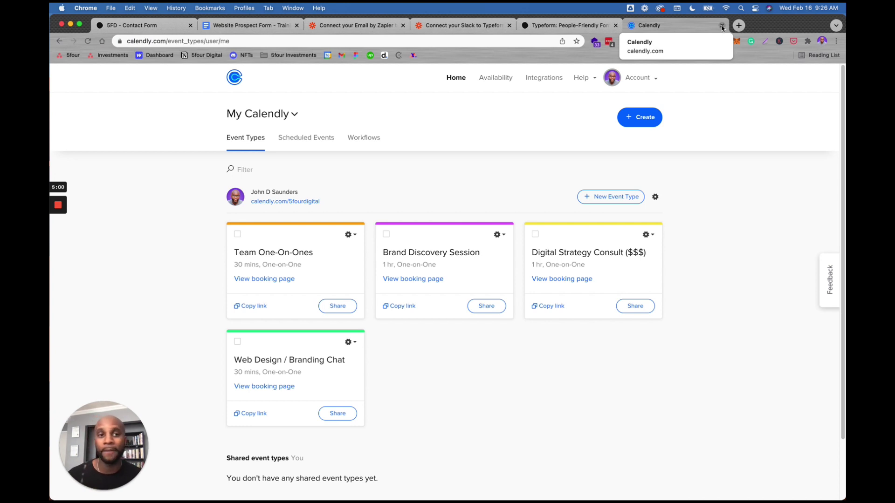
Highlight the REVIEWS LINK, CASE STUDIES LINK and youtube.com/5fourdigital placeholders in the template
{"action": "left_click", "coordinate": [251, 25]}
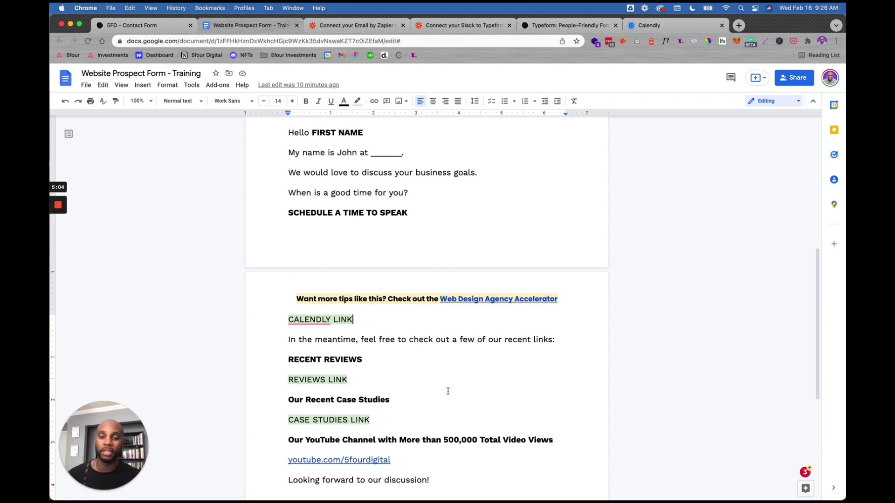
{"action": "scroll", "coordinate": [372, 360], "scroll_direction": "down", "scroll_amount": 1}
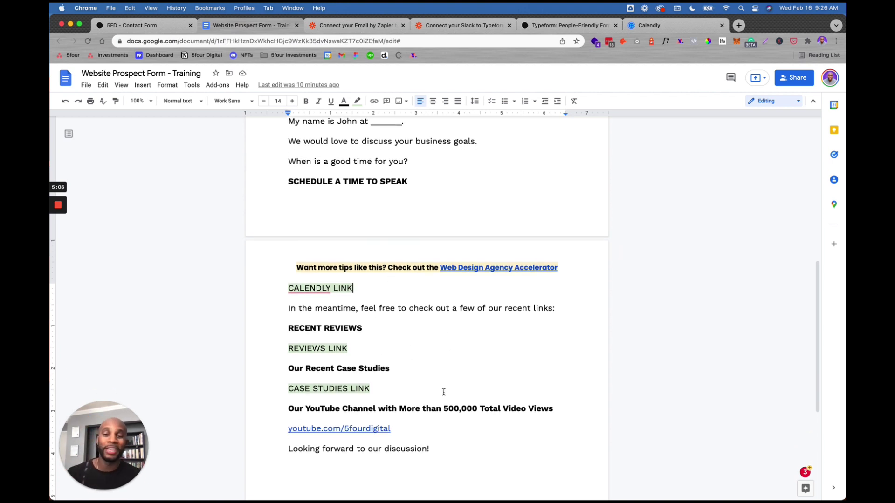
{"action": "scroll", "coordinate": [444, 392], "scroll_direction": "down", "scroll_amount": 1}
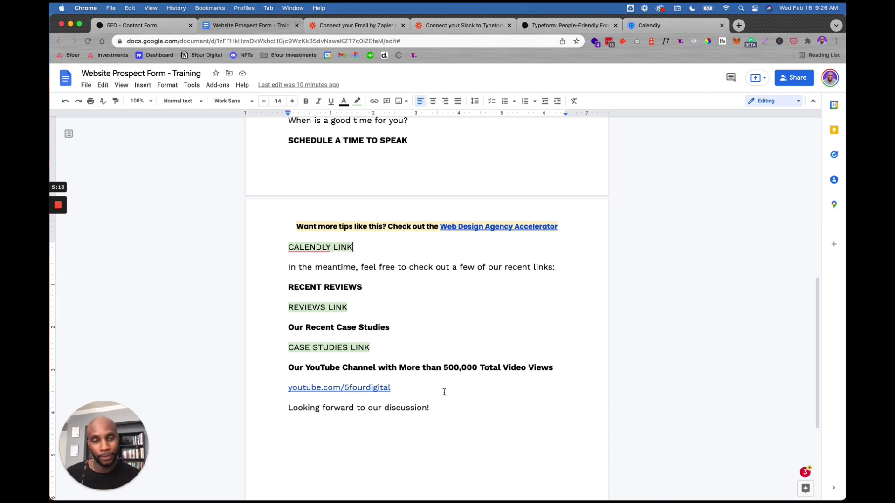
{"action": "left_click_drag", "start_coordinate": [351, 308], "coordinate": [270, 308]}
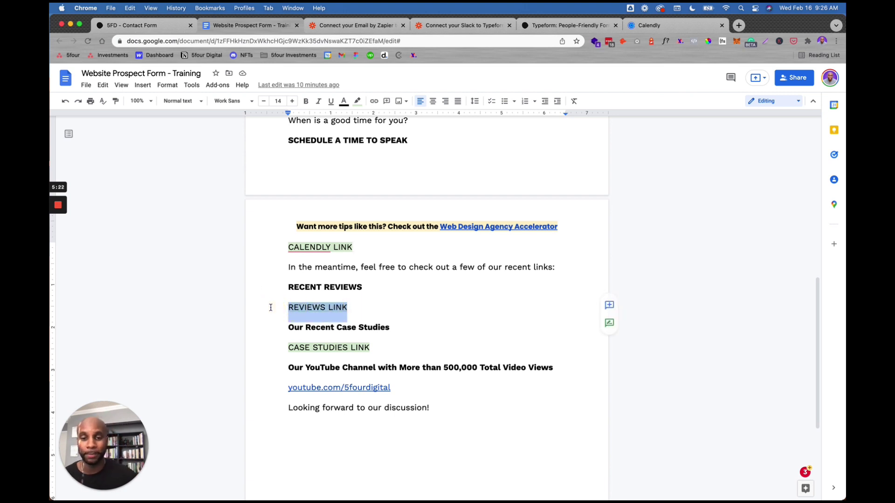
{"action": "left_click_drag", "start_coordinate": [390, 353], "coordinate": [266, 343]}
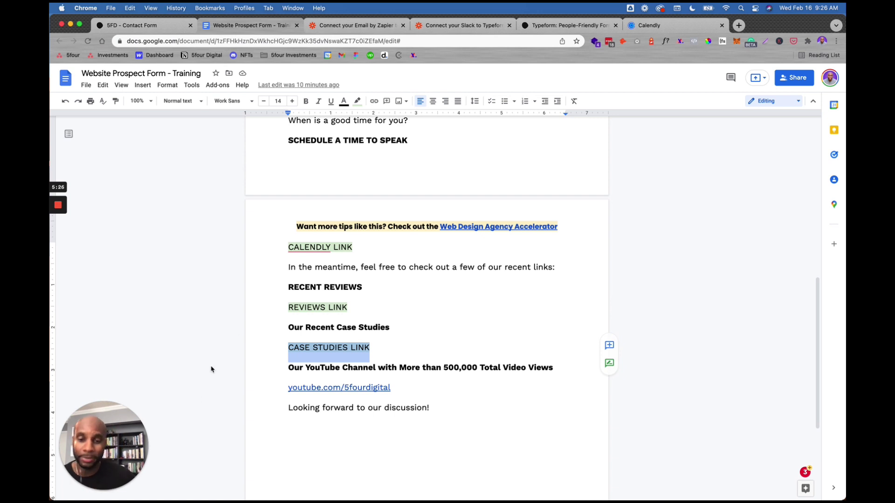
{"action": "left_click_drag", "start_coordinate": [412, 388], "coordinate": [250, 393]}
{"action": "left_click", "coordinate": [552, 390]}
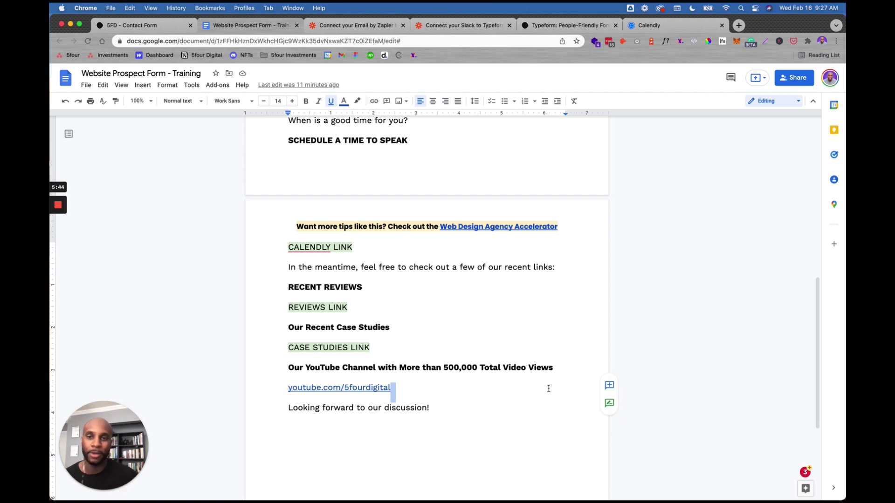
{"action": "scroll", "coordinate": [540, 397], "scroll_direction": "up", "scroll_amount": 20}
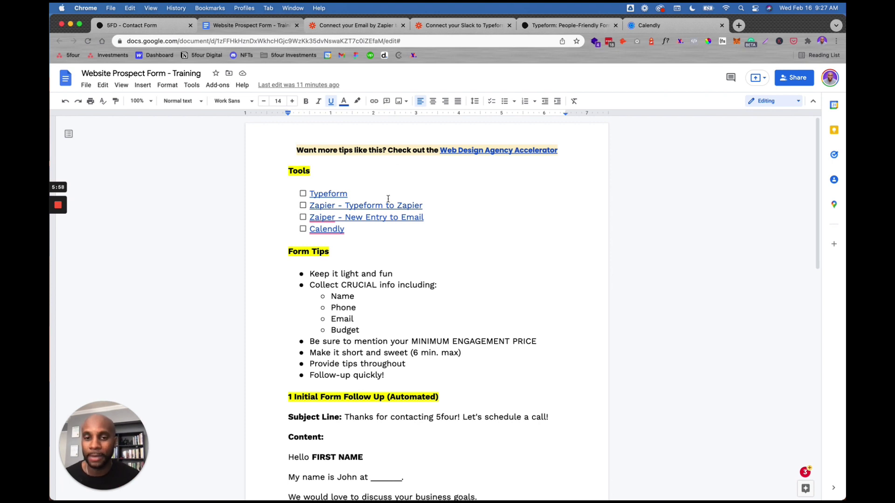
Select 'Zapier' in the second Tools entry and check it against the open Zapier pages
{"action": "left_click", "coordinate": [442, 207]}
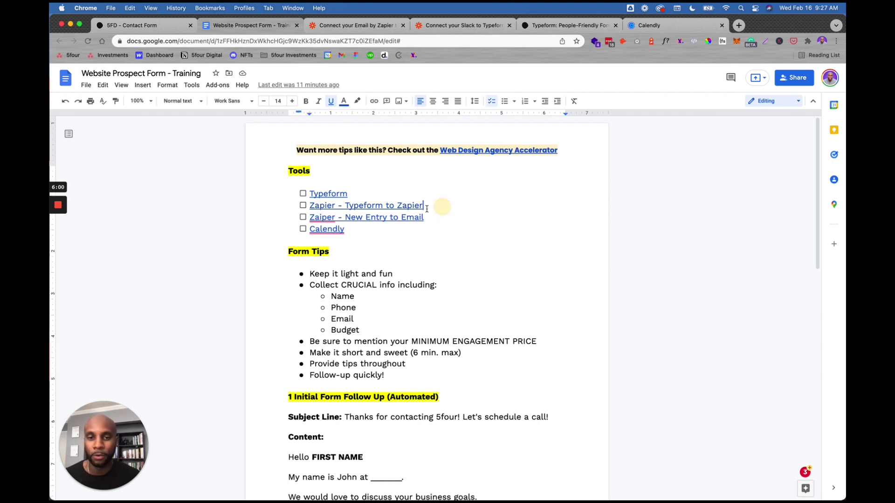
{"action": "double_click", "coordinate": [406, 206]}
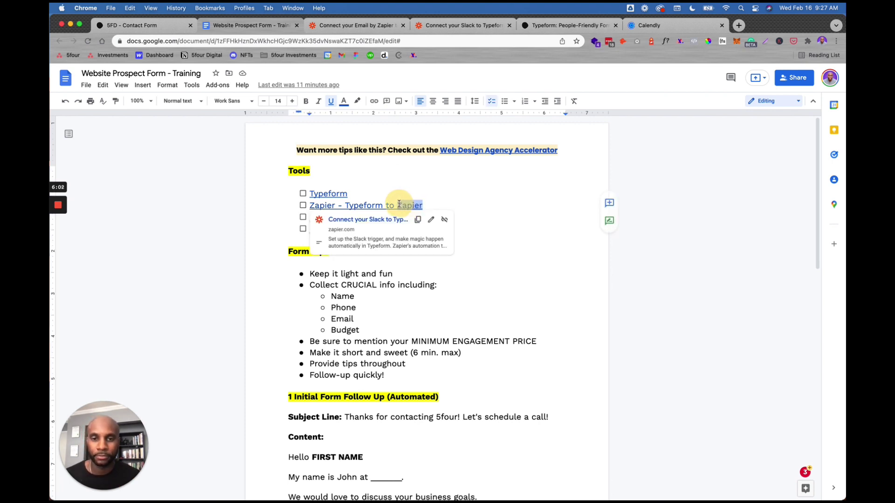
{"action": "left_click", "coordinate": [437, 187]}
{"action": "left_click", "coordinate": [354, 25]}
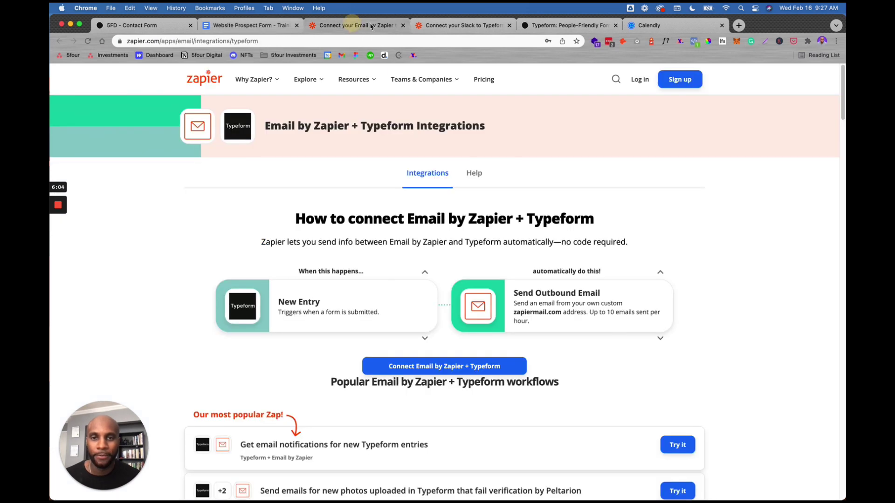
{"action": "left_click", "coordinate": [464, 25]}
{"action": "left_click", "coordinate": [251, 26]}
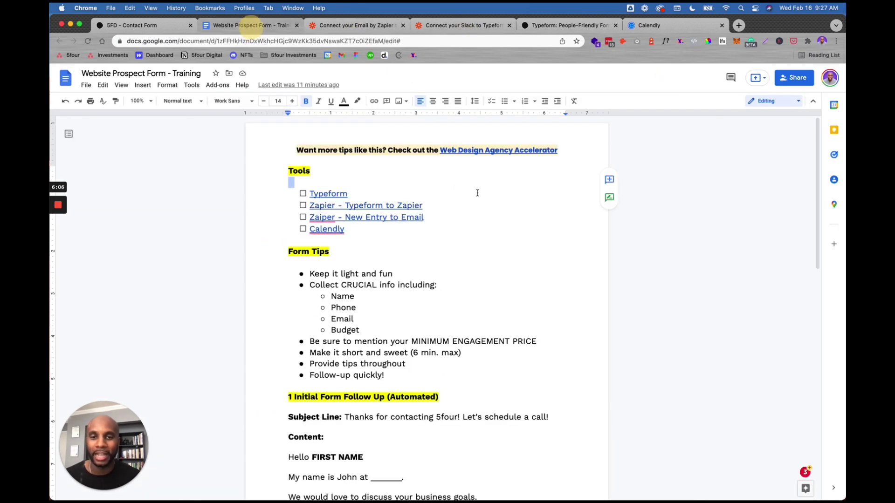
Replace the trailing 'Zapier' with 'Slack' so the entry reads 'Zapier - Typeform to Slack'
{"action": "left_click", "coordinate": [401, 209]}
{"action": "type", "text": "Slack"}
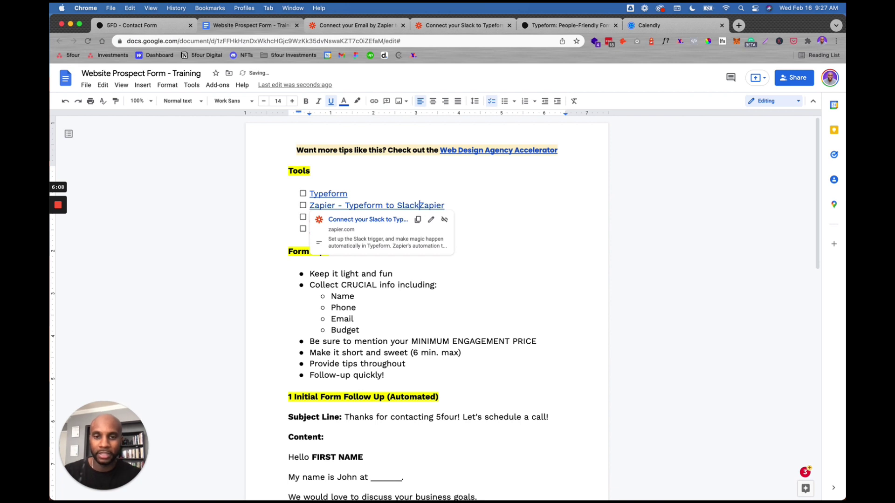
{"action": "key", "text": "Right"}
{"action": "key", "text": "Right"}
{"action": "key", "text": "Right"}
{"action": "key", "text": "Right"}
{"action": "key", "text": "Right"}
{"action": "key", "text": "Right"}
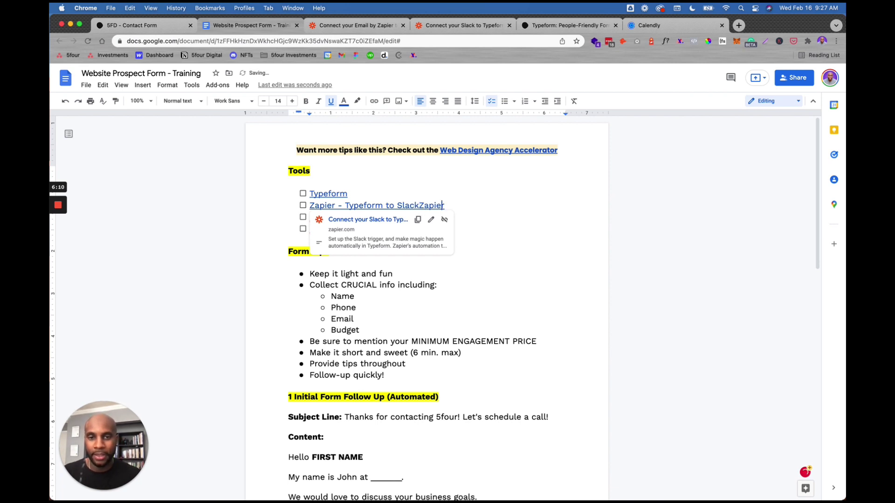
{"action": "key", "text": "BackSpace"}
{"action": "key", "text": "BackSpace"}
{"action": "key", "text": "BackSpace"}
{"action": "key", "text": "BackSpace"}
{"action": "key", "text": "BackSpace"}
{"action": "key", "text": "BackSpace"}
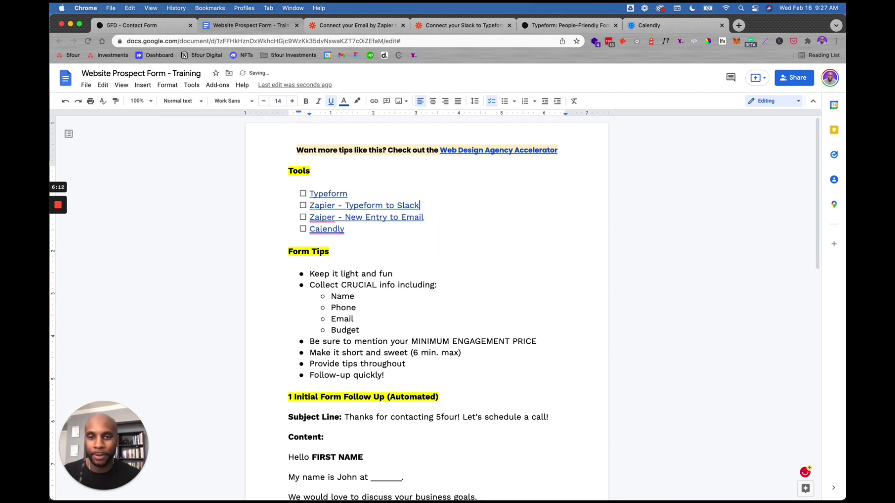
{"action": "left_click", "coordinate": [429, 219]}
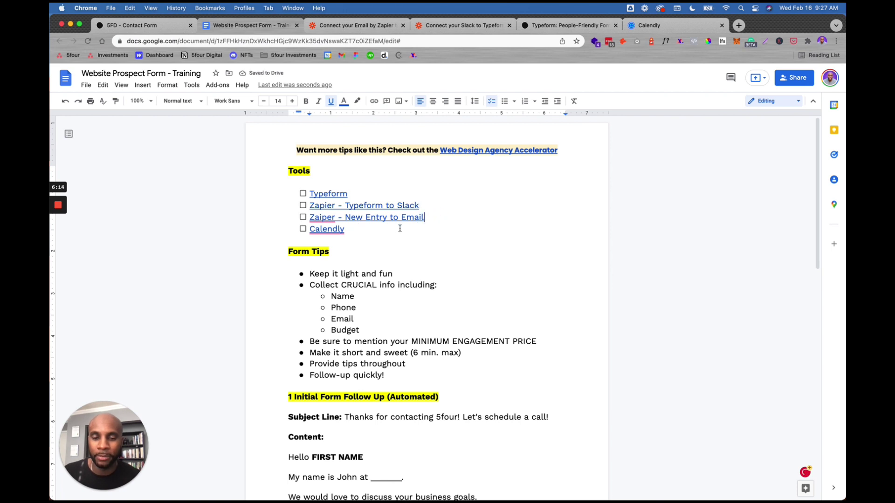
{"action": "left_click", "coordinate": [353, 229]}
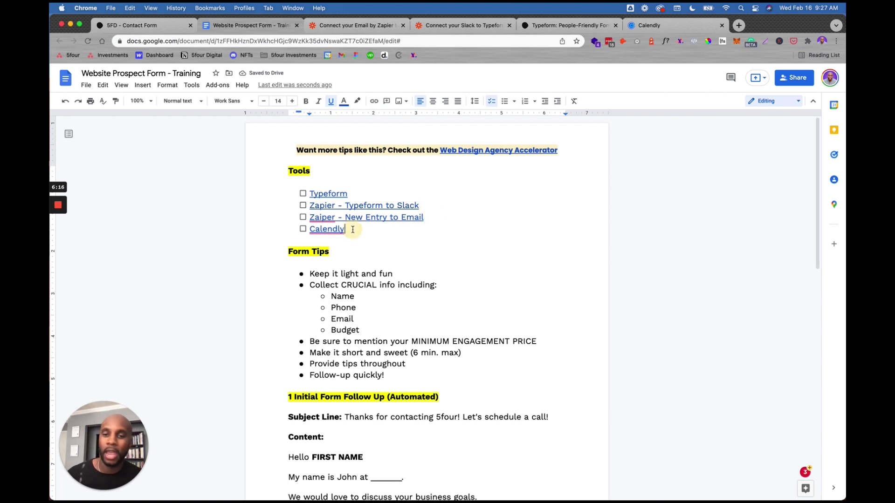
{"action": "scroll", "coordinate": [403, 305], "scroll_direction": "down", "scroll_amount": 1}
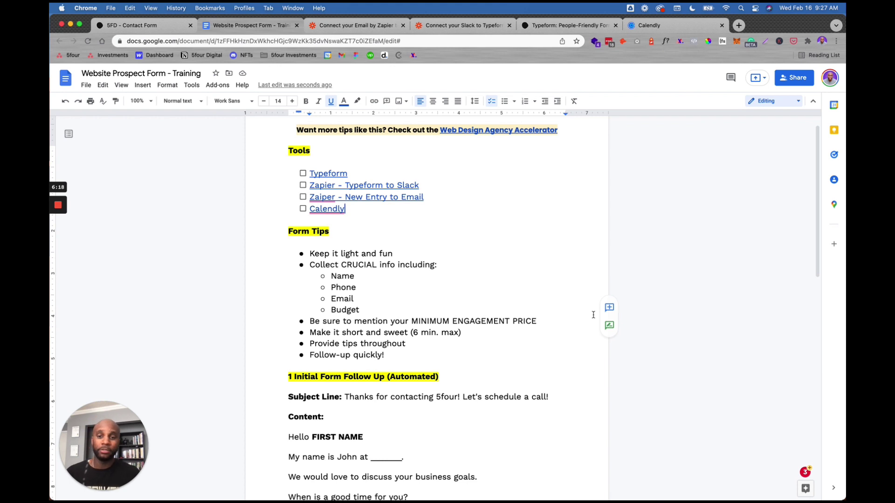